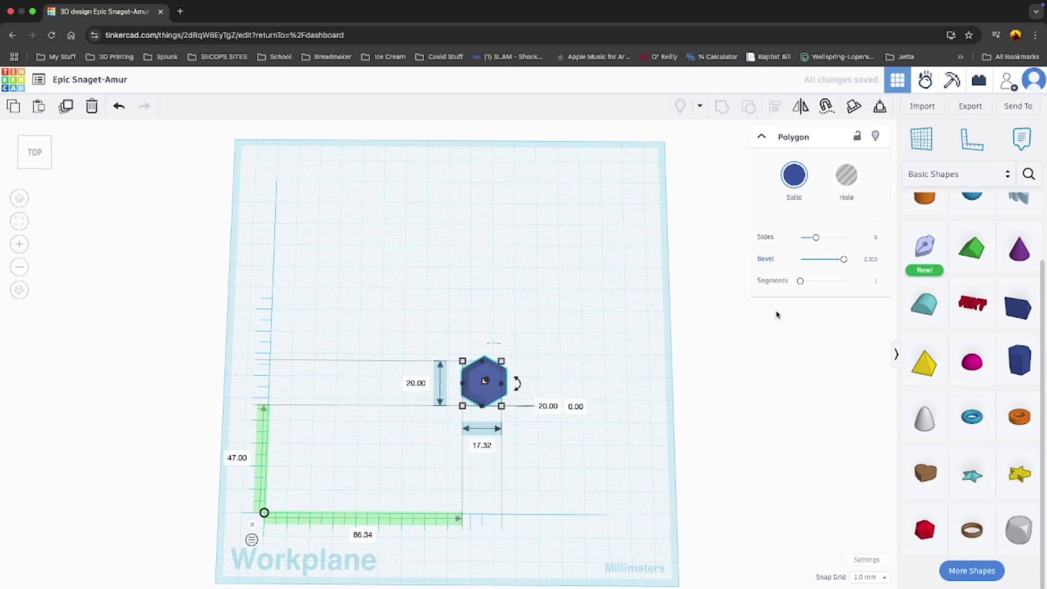
# Reduce the bevel of the six-sided polygon to 0.172
pyautogui.moveTo(757, 355); pyautogui.dragTo(757, 306, button='right')
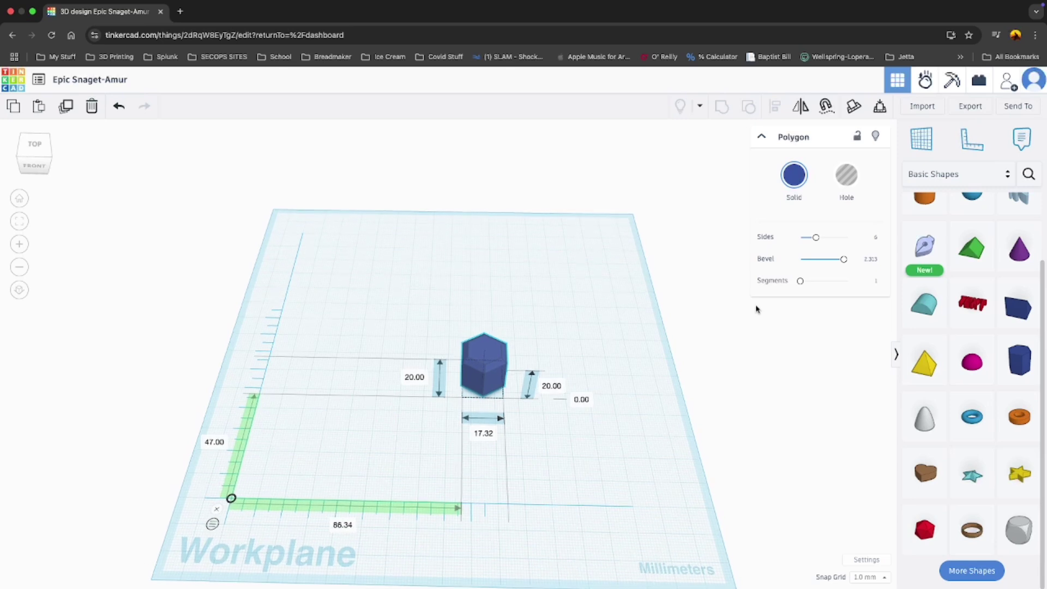
pyautogui.click(805, 261)
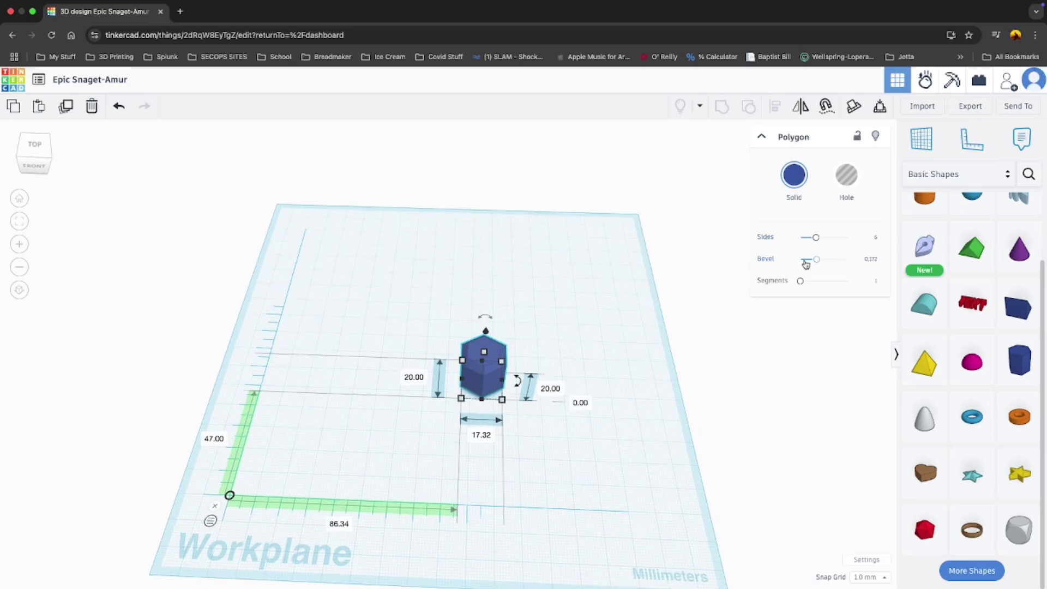
pyautogui.moveTo(762, 362); pyautogui.dragTo(764, 388, button='right')
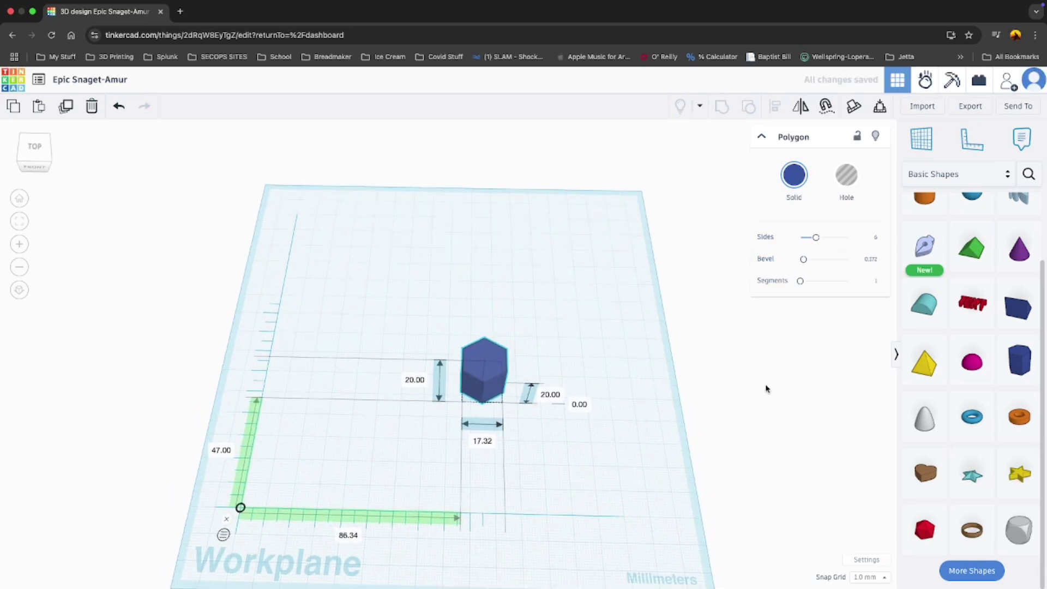
# Set both the width and the depth of the hexagonal prism to 25.5 mm
pyautogui.click(487, 445)
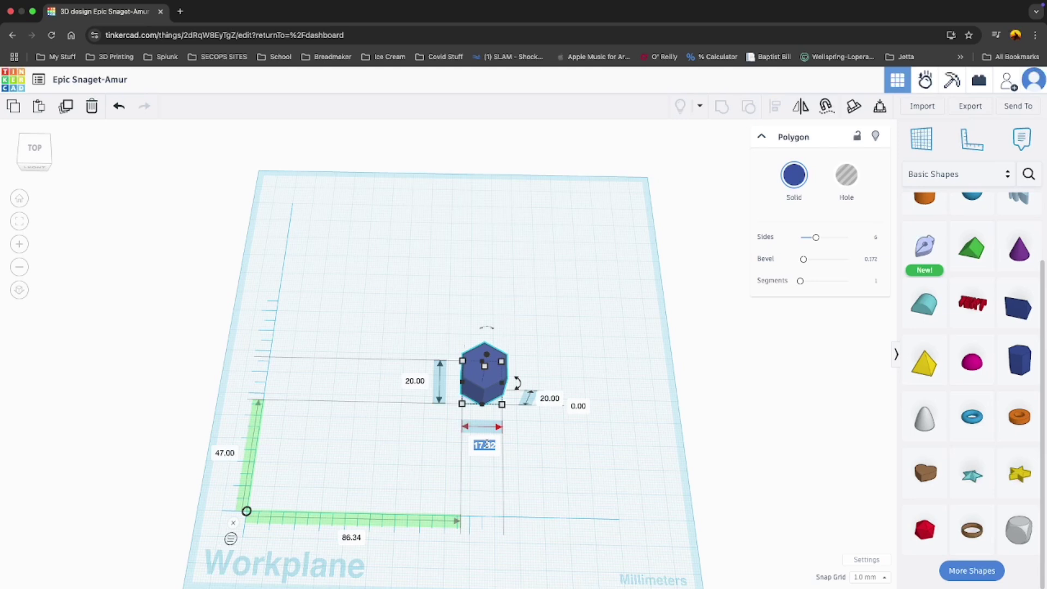
pyautogui.write('25.5')
pyautogui.click(414, 381)
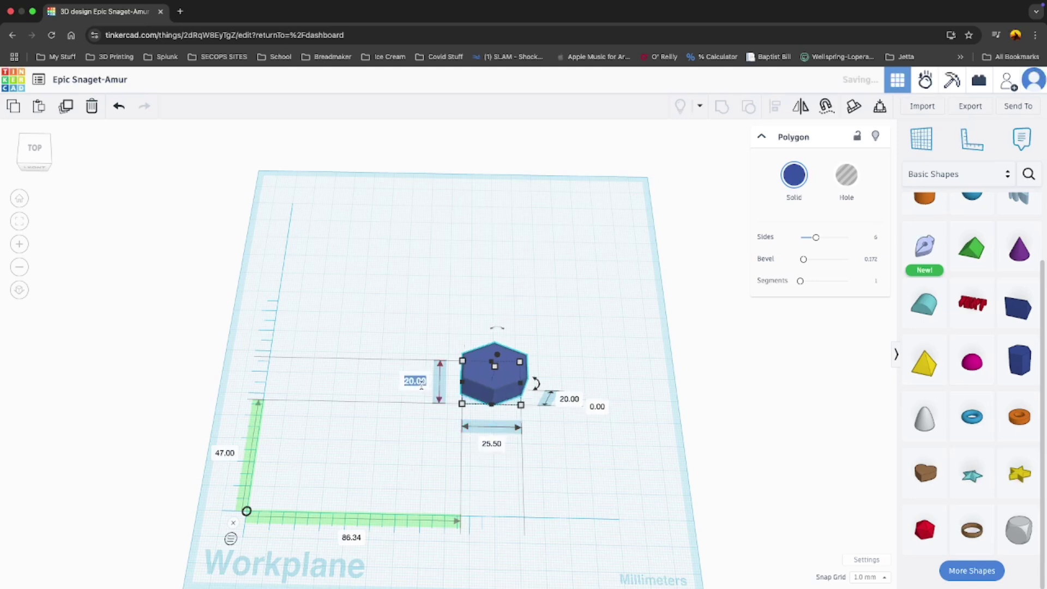
pyautogui.write('25.5')
pyautogui.press('Return')
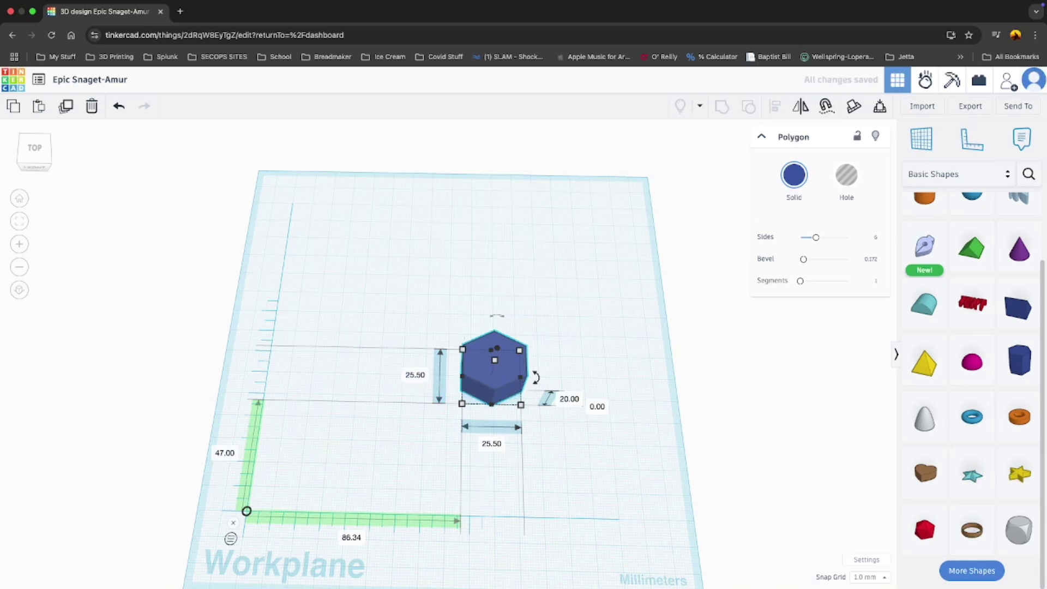
# Set the height of the hexagonal prism to 31 mm
pyautogui.moveTo(622, 360); pyautogui.dragTo(574, 375, button='right')
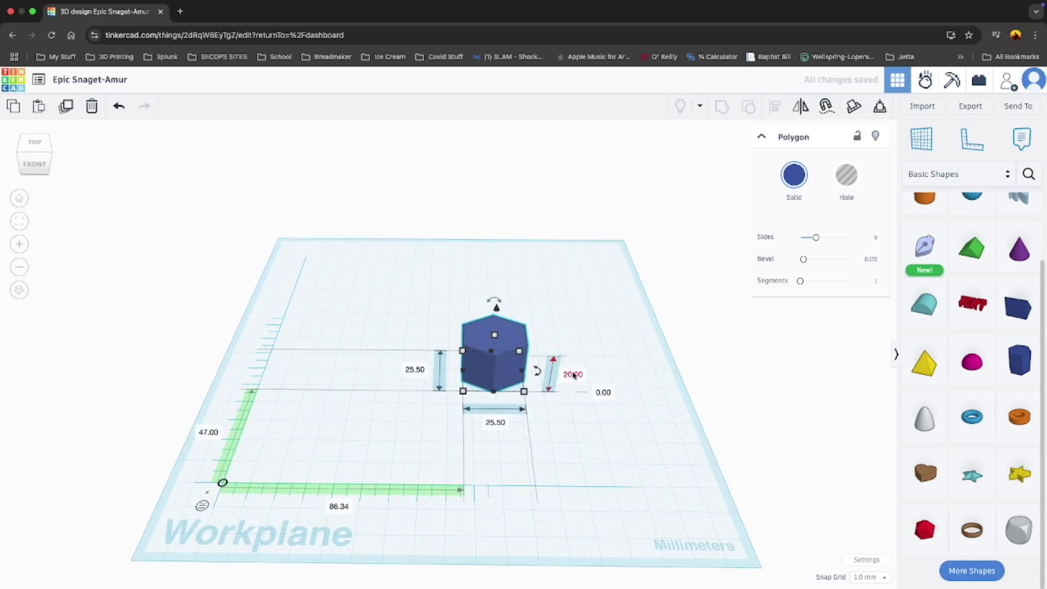
pyautogui.click(573, 375)
pyautogui.write('31')
pyautogui.press('Return')
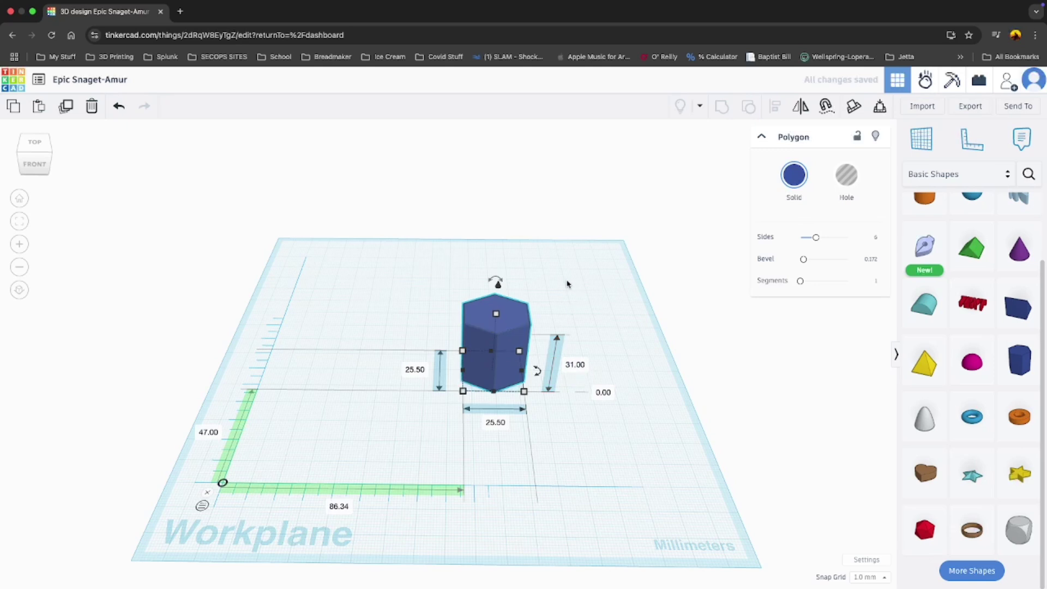
pyautogui.moveTo(571, 299)
pyautogui.mouseDown(button='right')
pyautogui.moveTo(570, 325)
pyautogui.moveTo(574, 295)
pyautogui.mouseUp(button='right')
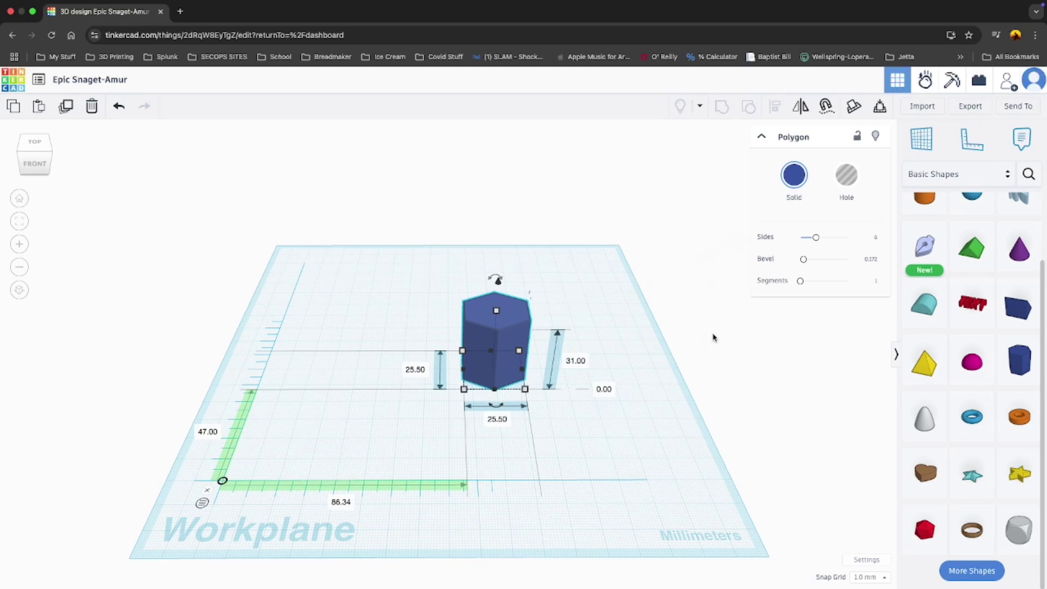
# Add a cylinder hole beside the hexagonal prism and make it 9 mm in both width and depth
pyautogui.scroll(3, 946, 257)
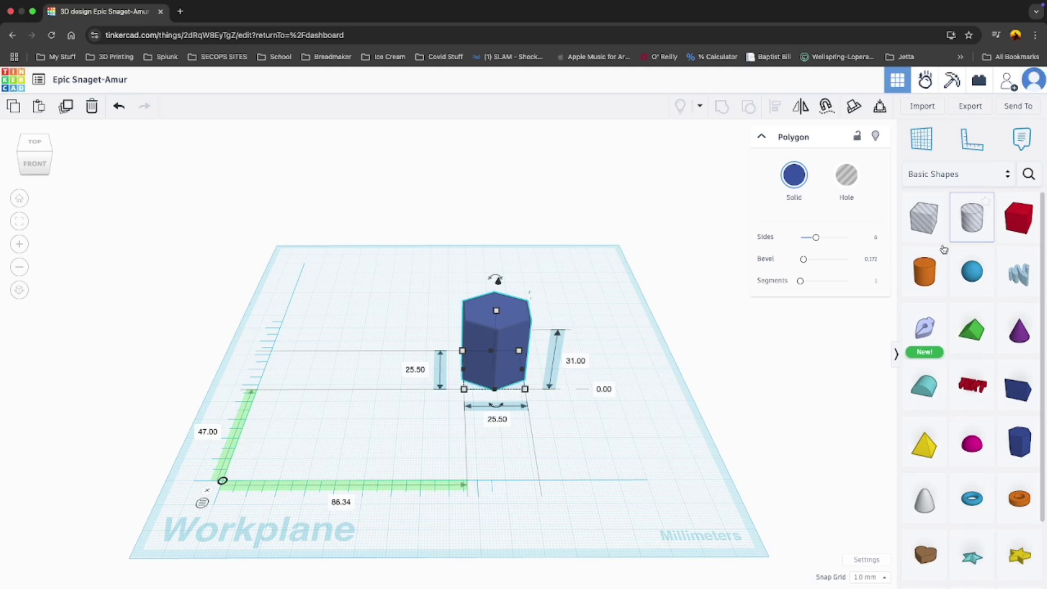
pyautogui.moveTo(970, 221); pyautogui.dragTo(586, 377)
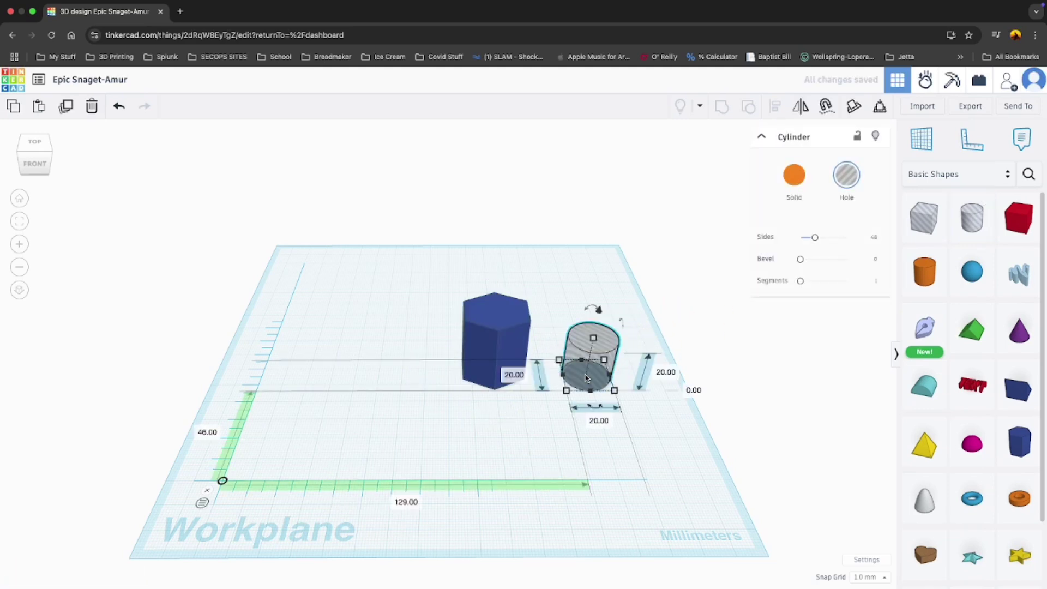
pyautogui.click(602, 424)
pyautogui.write('9')
pyautogui.press('Return')
pyautogui.click(513, 375)
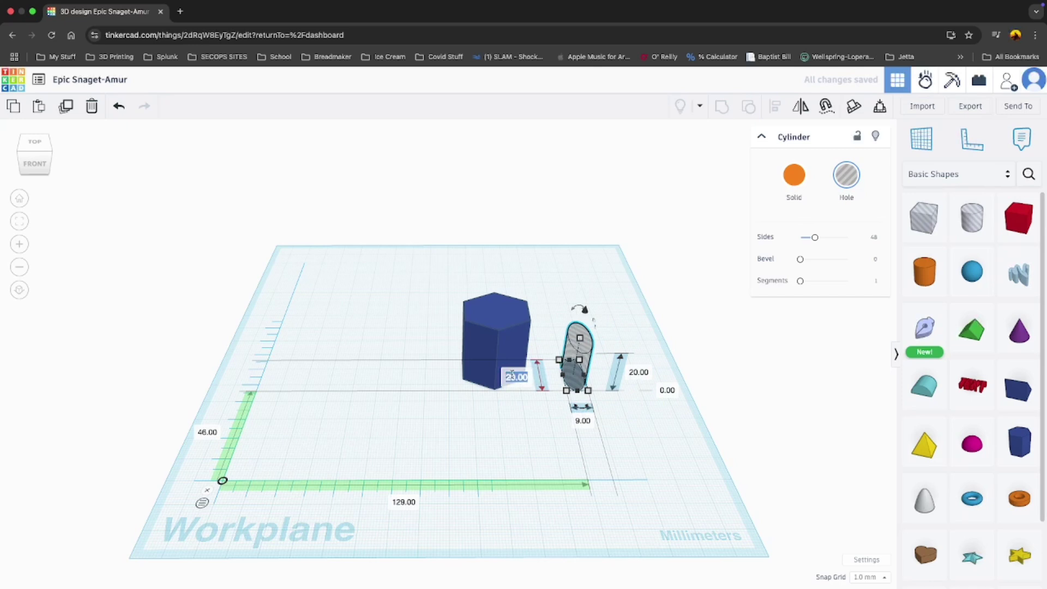
pyautogui.write('9')
pyautogui.press('Return')
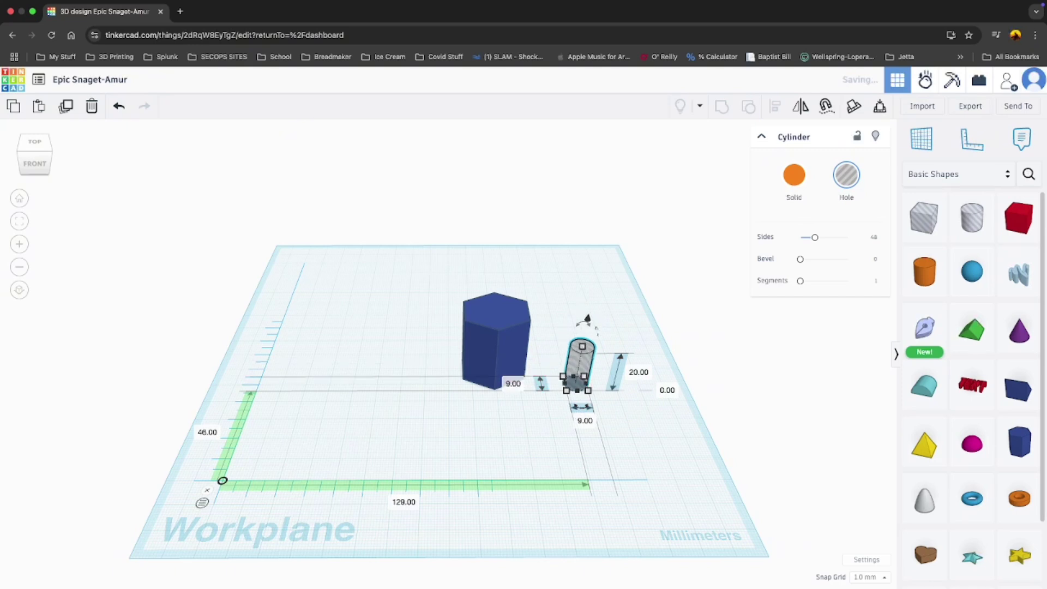
# Stretch the cylinder hole to 43 mm tall and place it inside the hexagonal prism with its base 2 mm above the workplane
pyautogui.moveTo(656, 462); pyautogui.dragTo(599, 322, button='right')
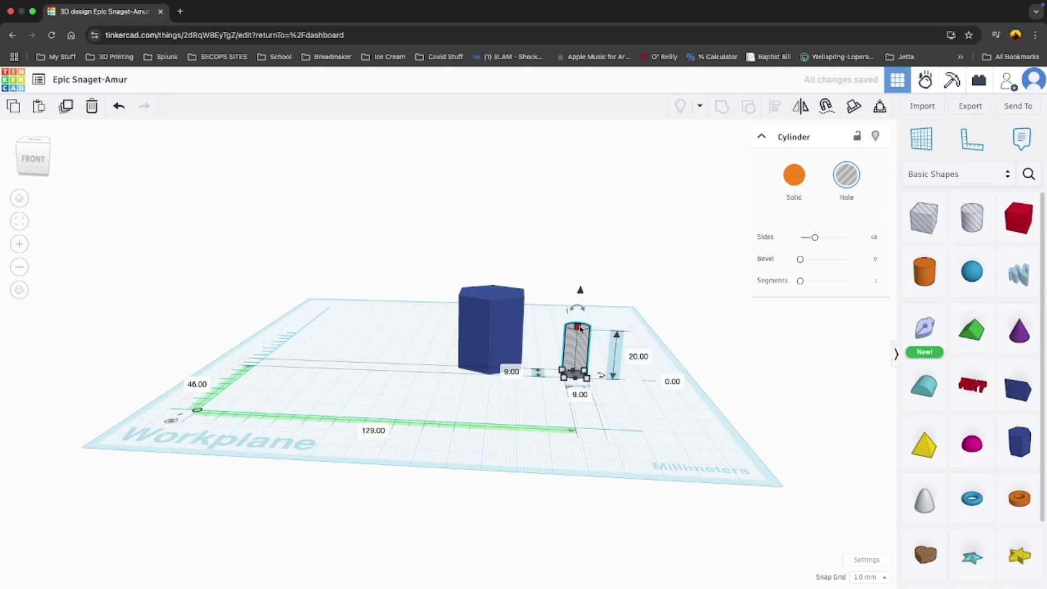
pyautogui.moveTo(580, 327); pyautogui.dragTo(584, 226)
pyautogui.moveTo(582, 284); pyautogui.dragTo(493, 279)
pyautogui.moveTo(568, 180); pyautogui.dragTo(567, 271, button='right')
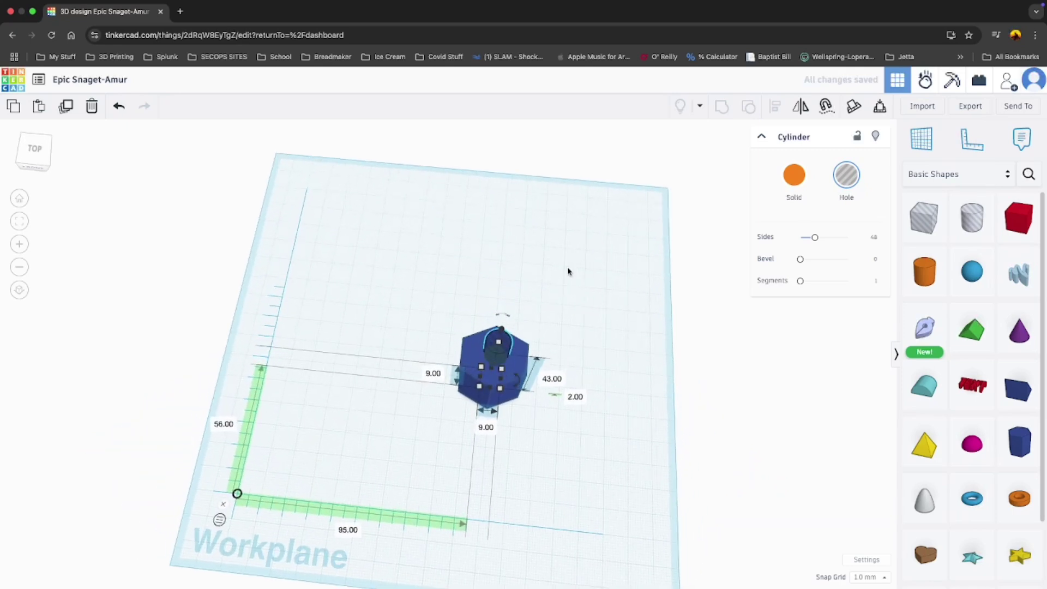
# Align the cylinder hole and the hexagonal prism on their centers in both horizontal directions
pyautogui.hotkey('ctrl', 'a')
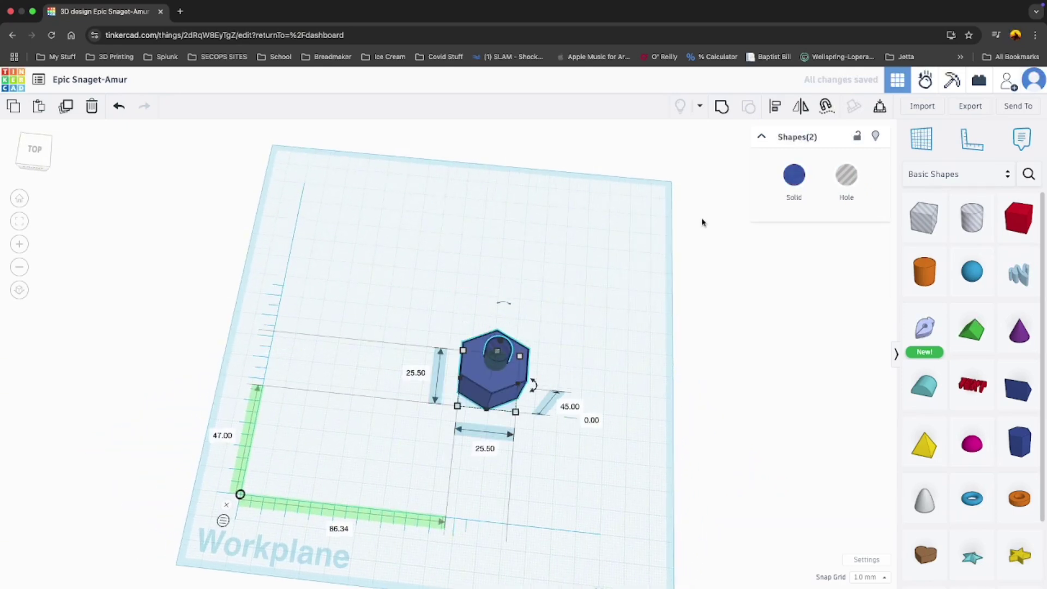
pyautogui.click(775, 106)
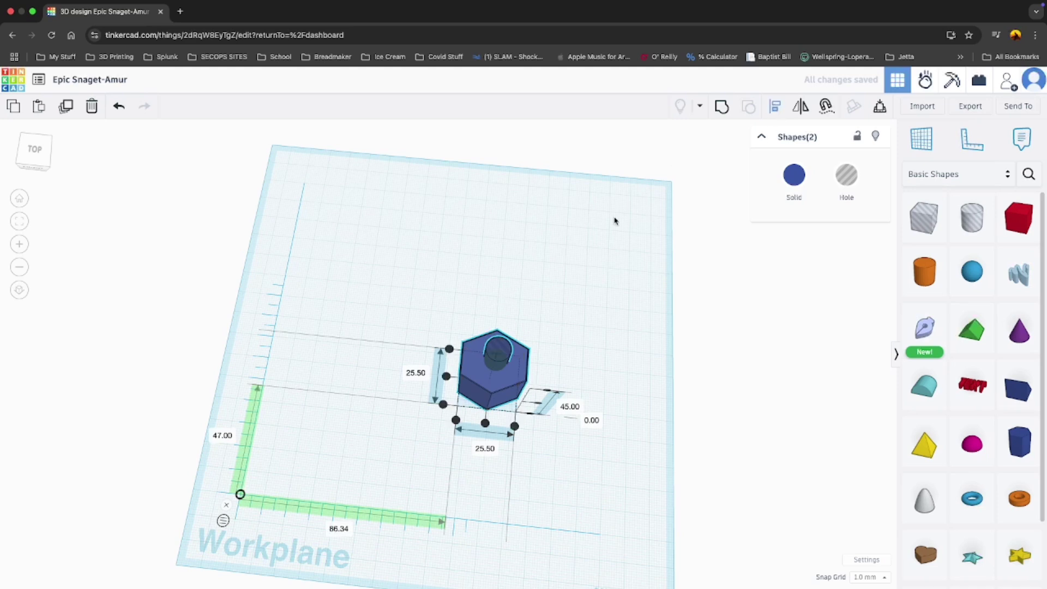
pyautogui.click(485, 424)
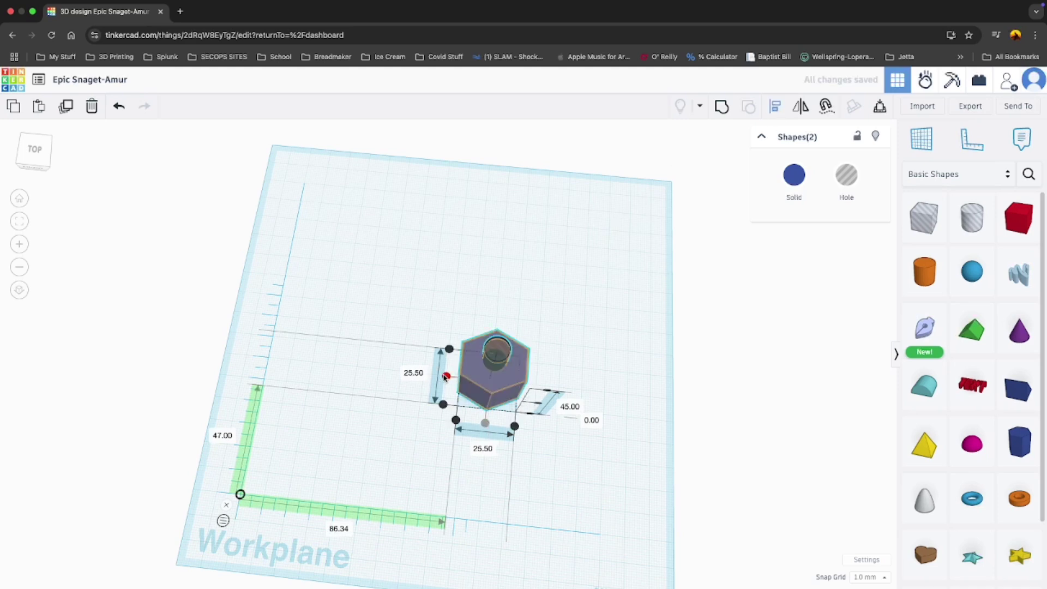
pyautogui.click(446, 376)
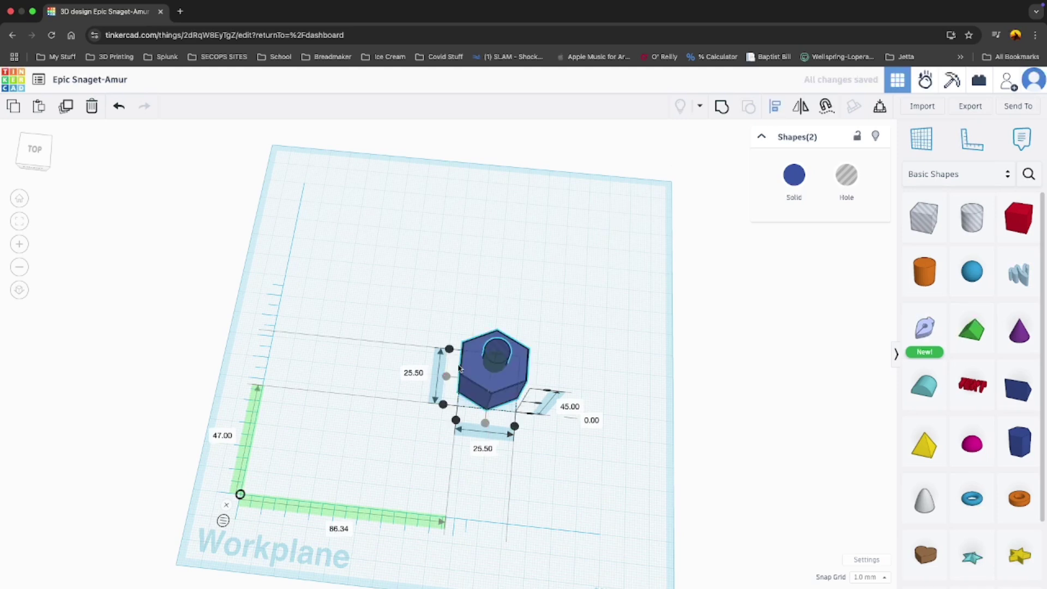
# Group the cylinder hole with the hexagonal prism to cut the bore, and start a sketch on the prism's vertical side face
pyautogui.click(721, 107)
pyautogui.moveTo(611, 303)
pyautogui.mouseDown(button='right')
pyautogui.moveTo(613, 343)
pyautogui.moveTo(617, 241)
pyautogui.moveTo(616, 299)
pyautogui.mouseUp(button='right')
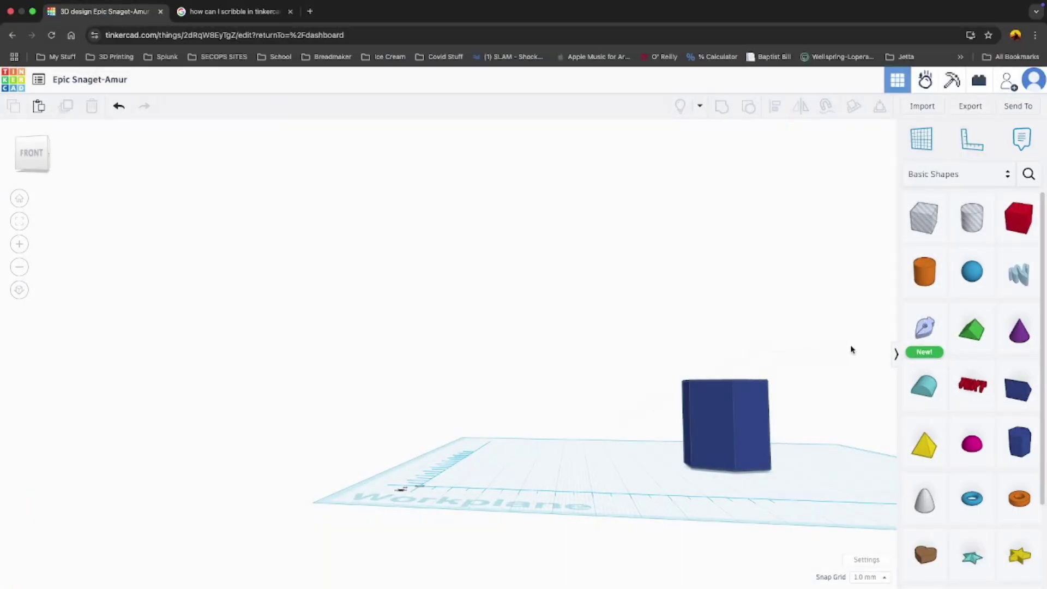
pyautogui.moveTo(924, 327)
pyautogui.mouseDown()
pyautogui.moveTo(792, 344)
pyautogui.moveTo(676, 399)
pyautogui.moveTo(619, 458)
pyautogui.moveTo(702, 469)
pyautogui.mouseUp()
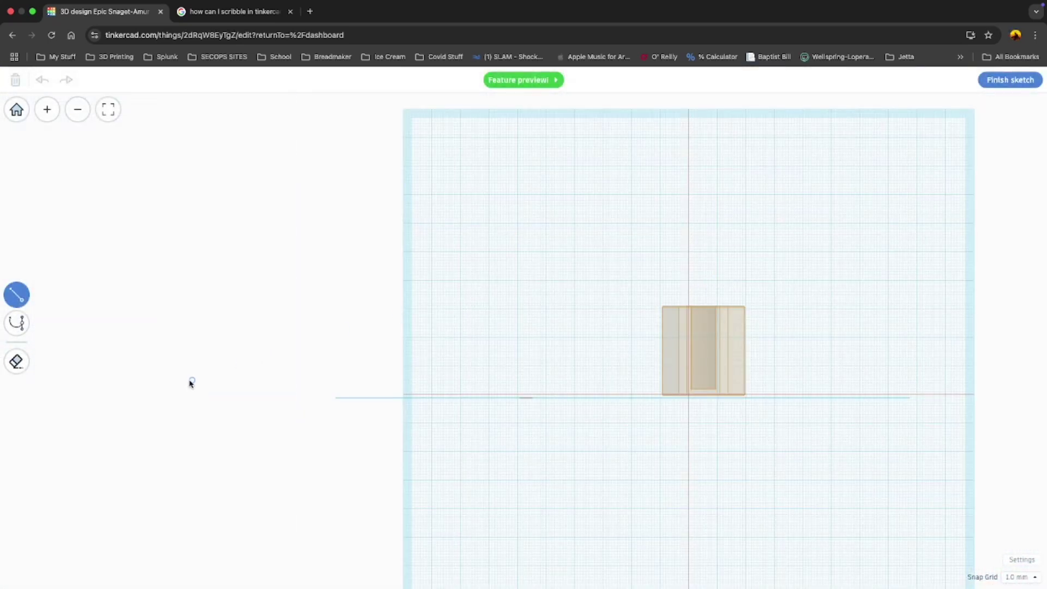
pyautogui.click(16, 322)
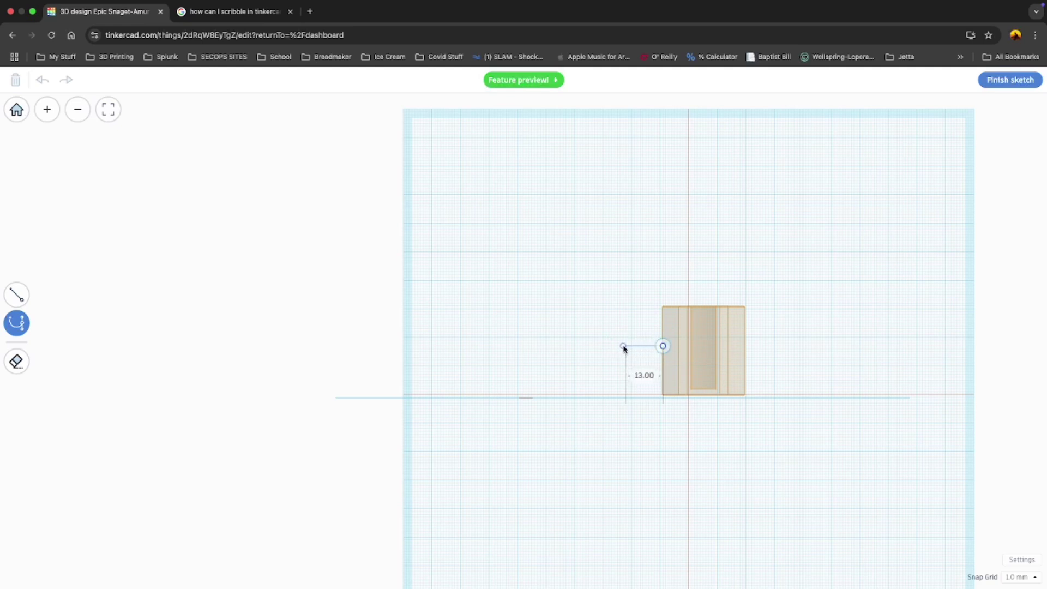
pyautogui.click(597, 345)
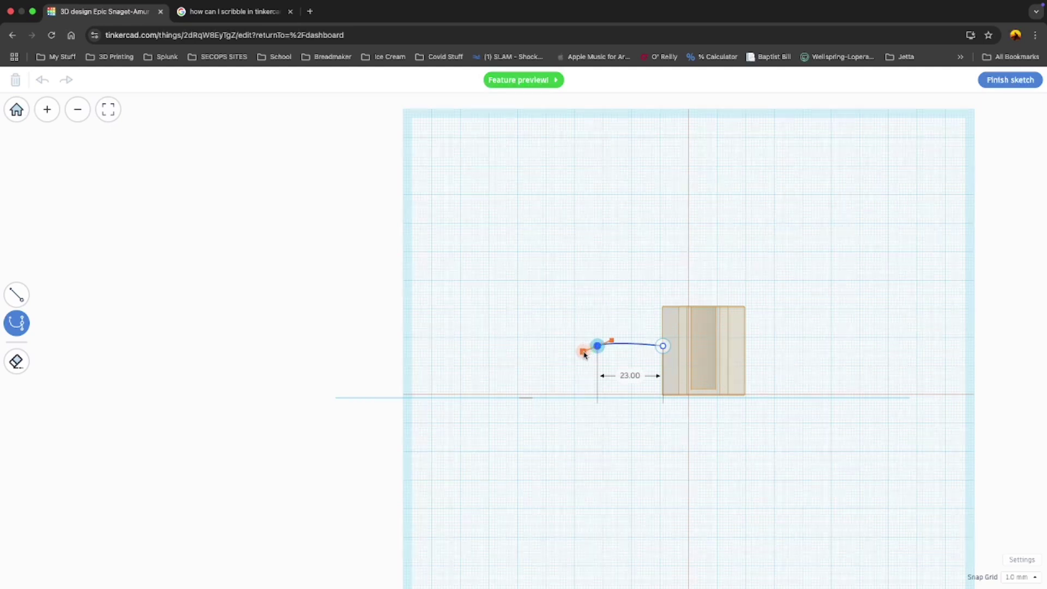
pyautogui.moveTo(570, 345)
pyautogui.mouseDown()
pyautogui.moveTo(572, 387)
pyautogui.moveTo(567, 332)
pyautogui.moveTo(543, 369)
pyautogui.moveTo(519, 357)
pyautogui.moveTo(503, 370)
pyautogui.moveTo(663, 358)
pyautogui.moveTo(563, 330)
pyautogui.mouseUp()
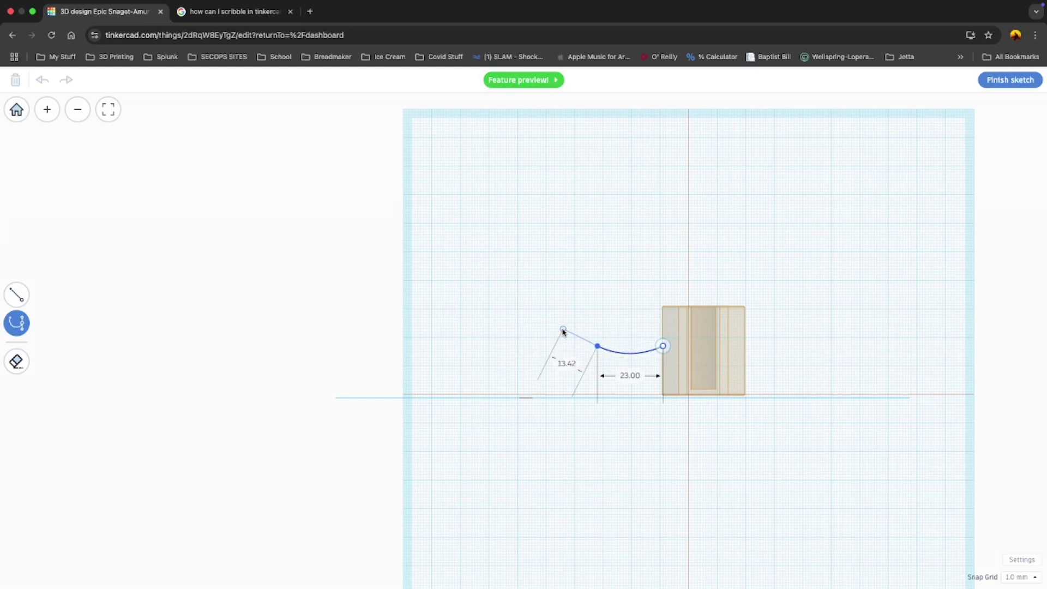
pyautogui.click(452, 238)
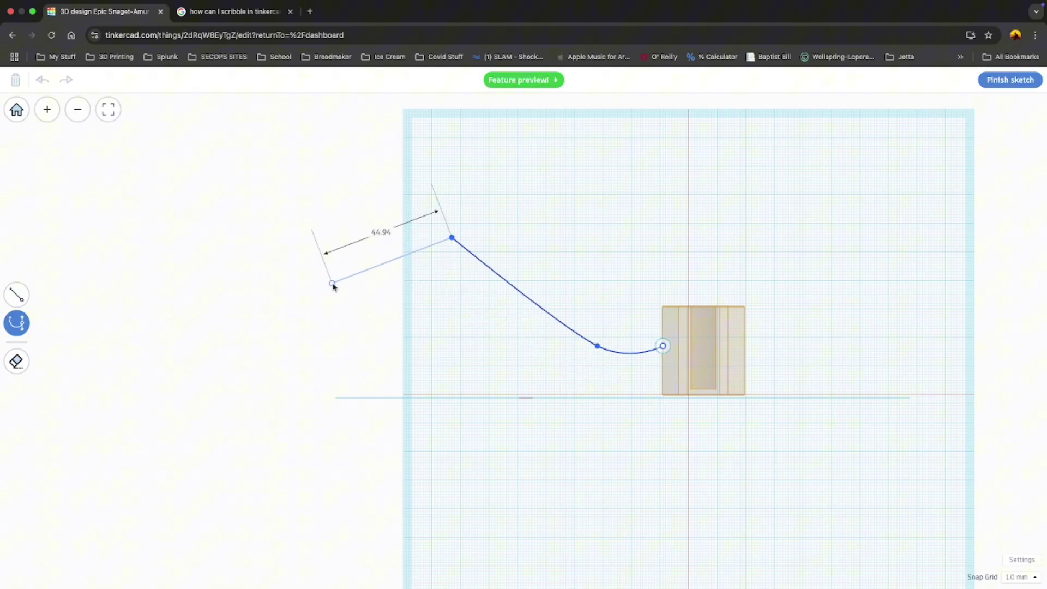
pyautogui.click(662, 346)
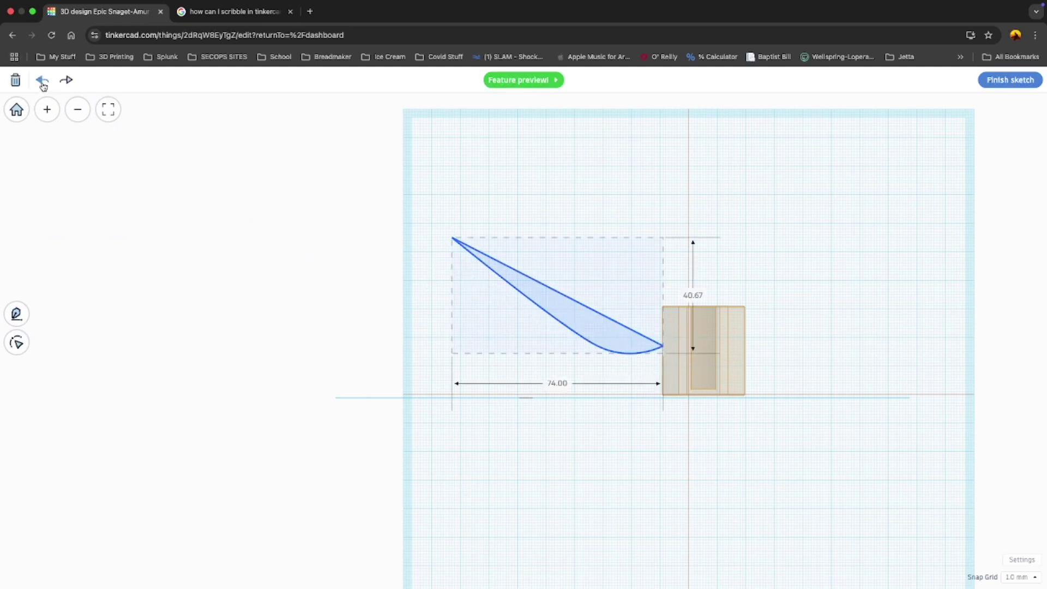
pyautogui.click(41, 80)
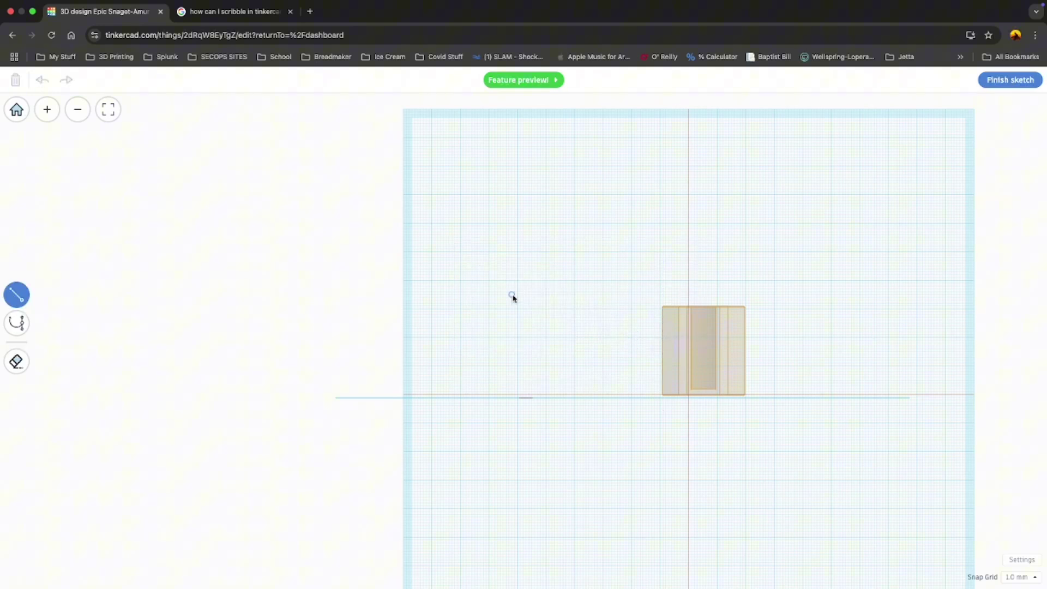
# Sketch a closed blade profile against the prism's side, with an upper curve spanning about 59 mm and a straight lower edge about 57 mm, and finish it
pyautogui.click(21, 328)
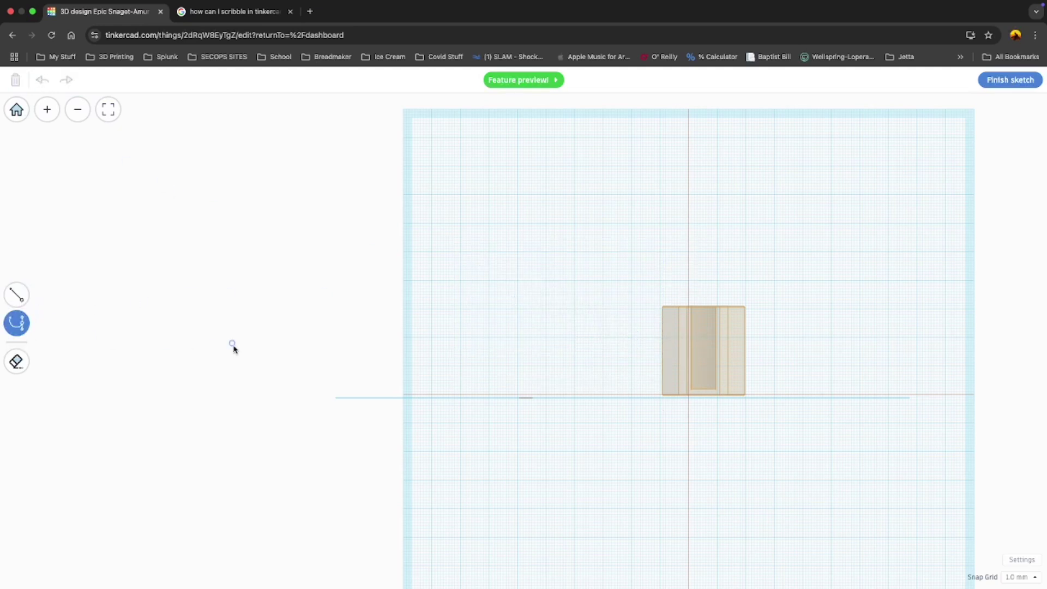
pyautogui.click(662, 341)
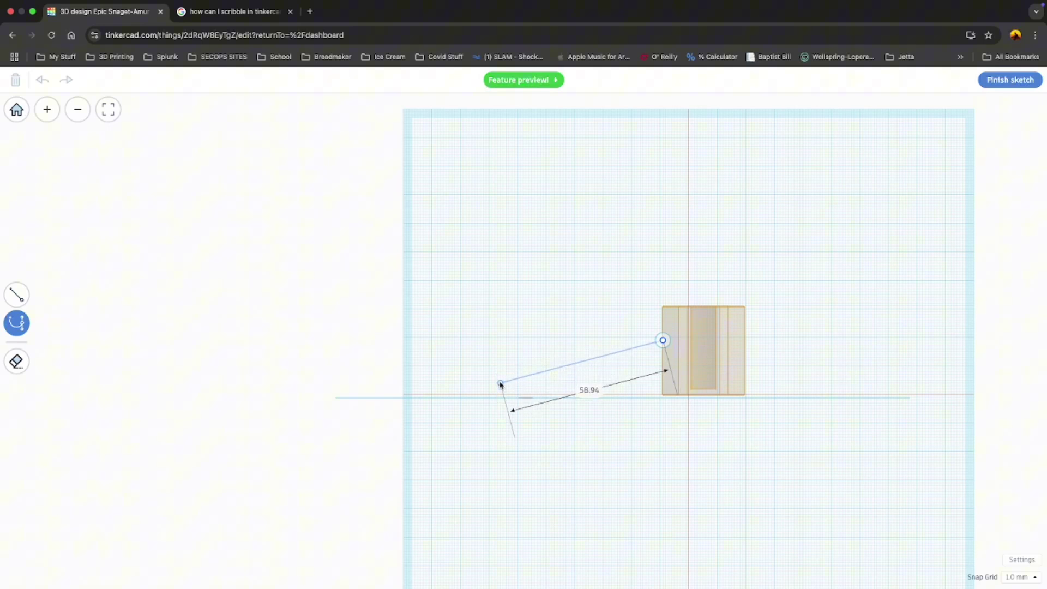
pyautogui.moveTo(501, 384); pyautogui.dragTo(535, 415)
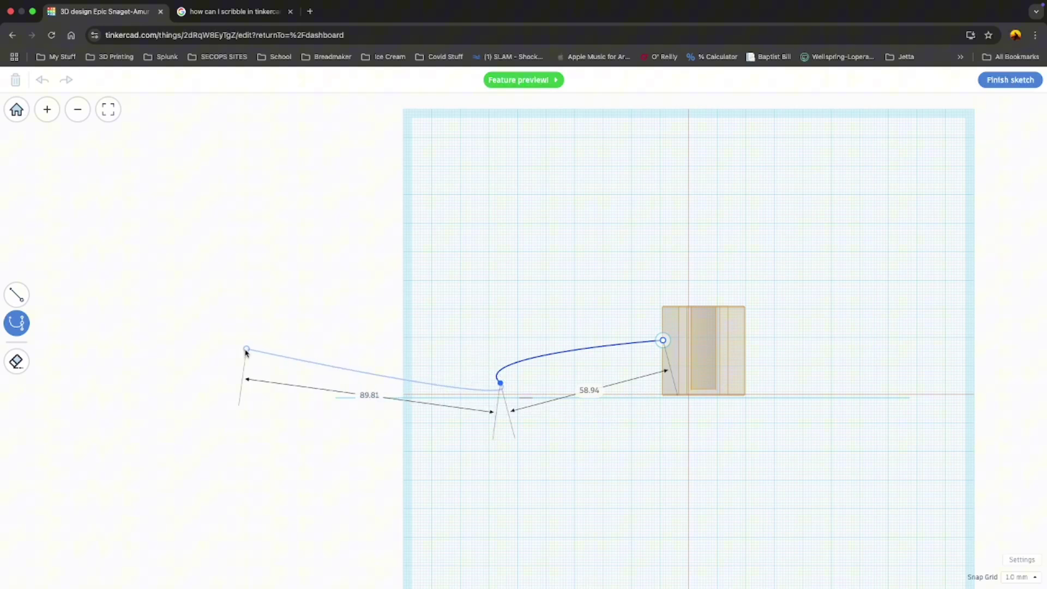
pyautogui.click(17, 295)
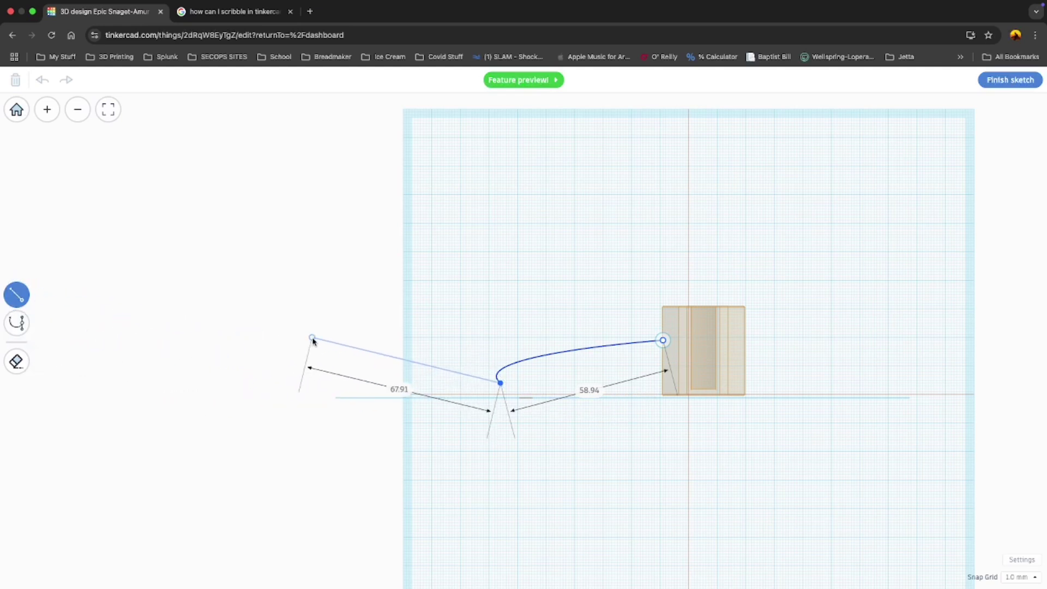
pyautogui.click(663, 378)
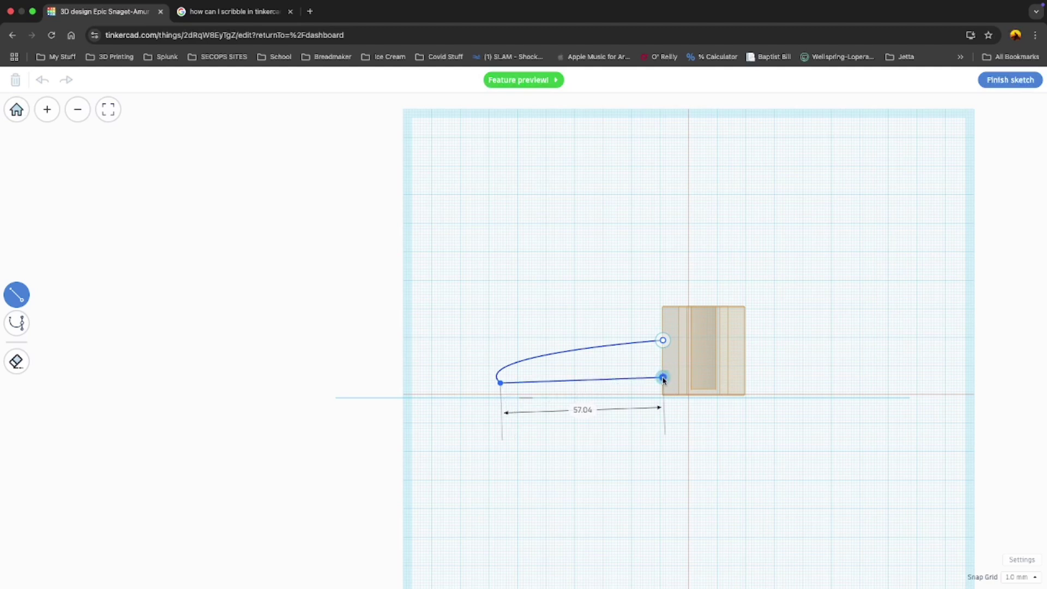
pyautogui.click(663, 341)
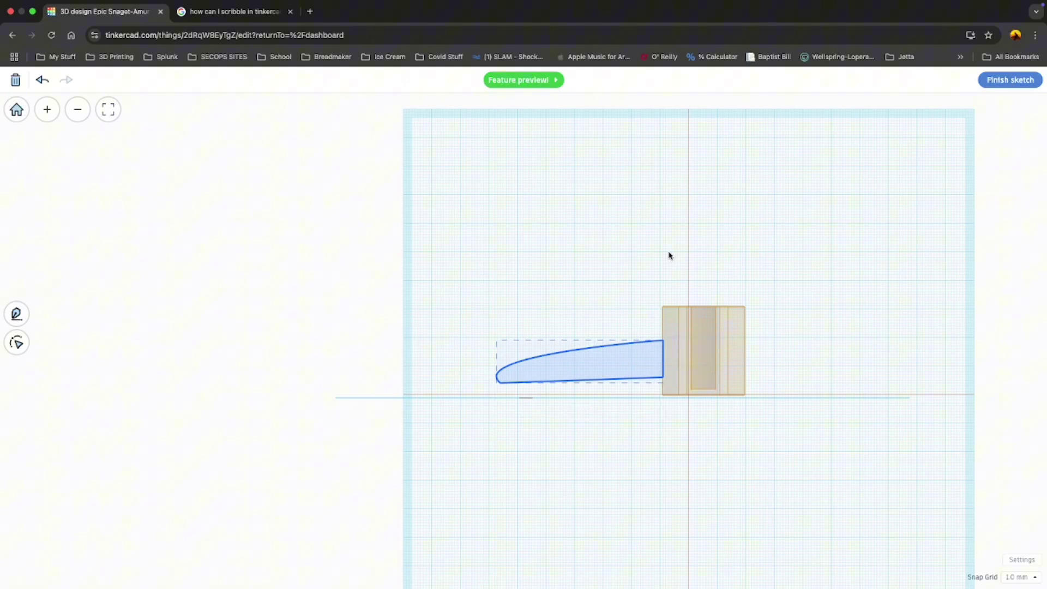
pyautogui.click(1009, 80)
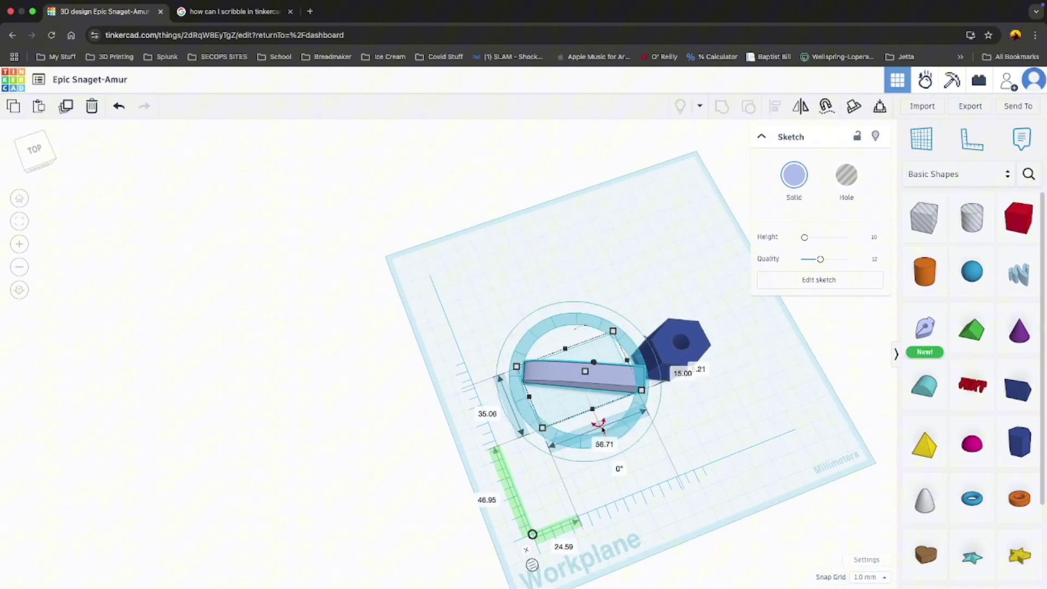
# Rotate the sketched blade about its vertical axis until it runs nearly parallel to the workplane's front edge
pyautogui.moveTo(605, 422); pyautogui.dragTo(635, 433)
pyautogui.moveTo(661, 427); pyautogui.dragTo(654, 358, button='right')
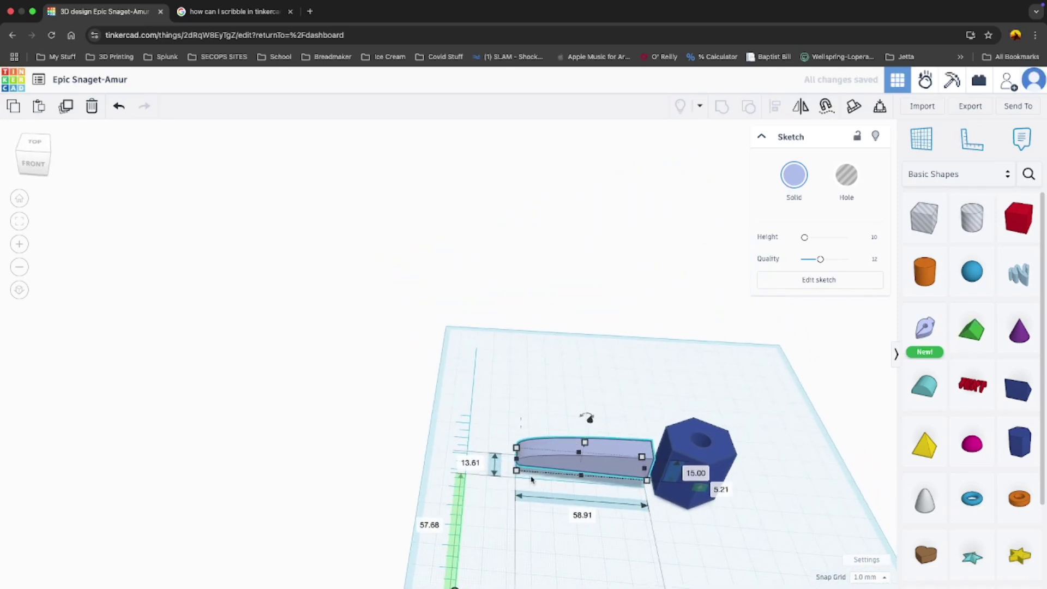
# Thin the blade to about 7.29 mm and drop it onto the workplane
pyautogui.moveTo(582, 478); pyautogui.dragTo(581, 466)
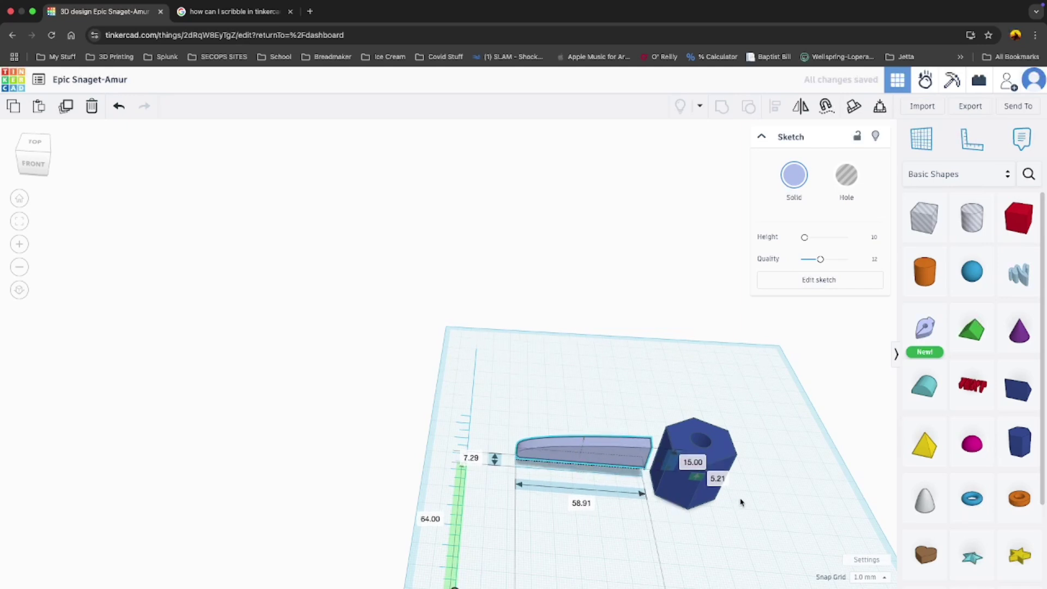
pyautogui.moveTo(741, 498); pyautogui.dragTo(751, 436, button='right')
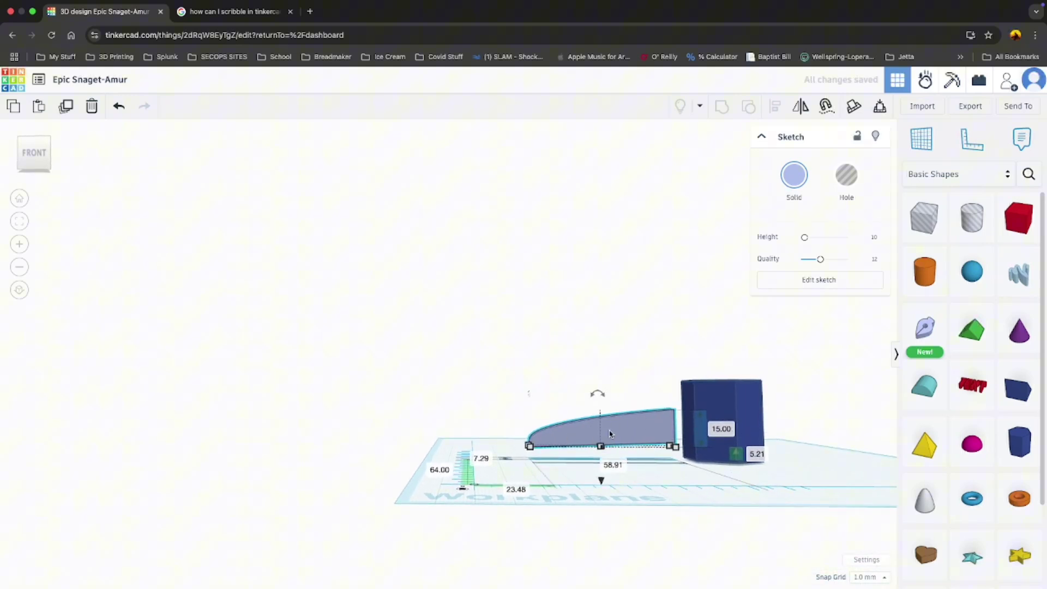
pyautogui.press('d')
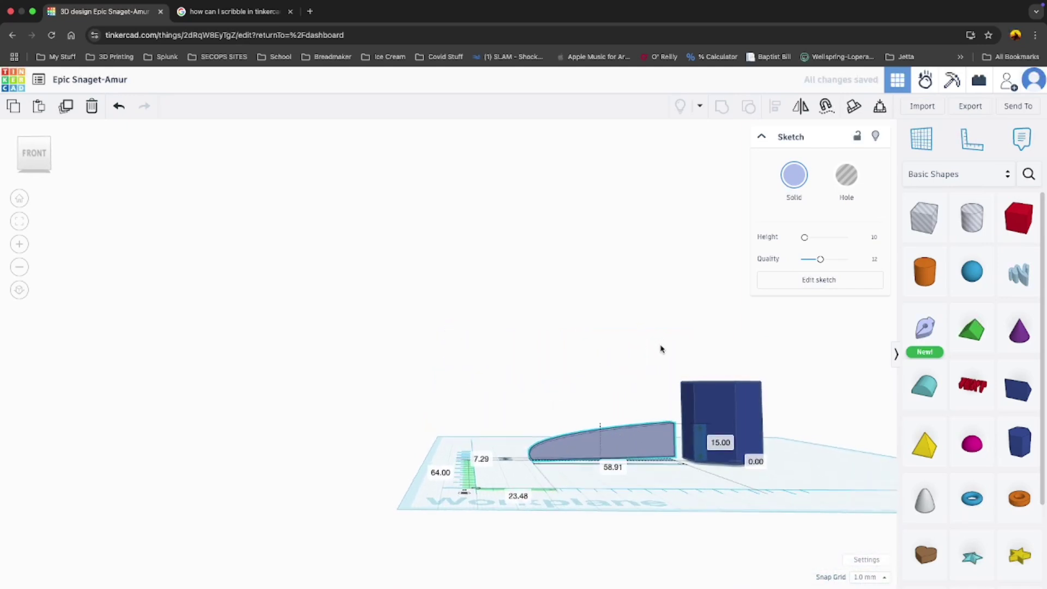
# Move the blade along the workplane until its tall end sinks into the hub's side, about 58 mm and 31.09 mm from the ruler origin
pyautogui.moveTo(662, 351); pyautogui.dragTo(624, 441, button='right')
pyautogui.moveTo(621, 433); pyautogui.dragTo(641, 443)
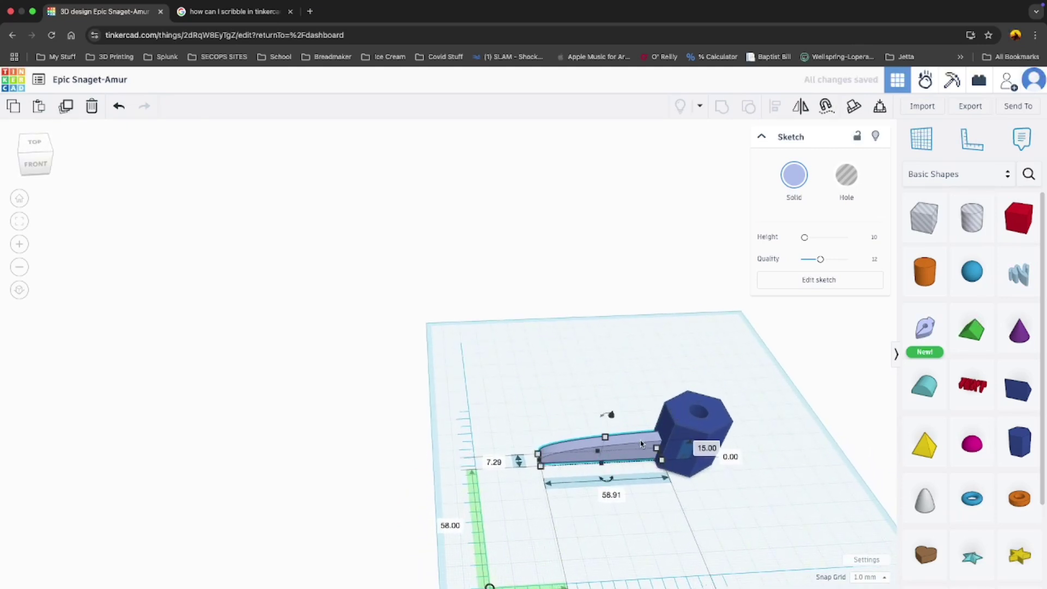
pyautogui.moveTo(786, 474); pyautogui.dragTo(712, 389, button='right')
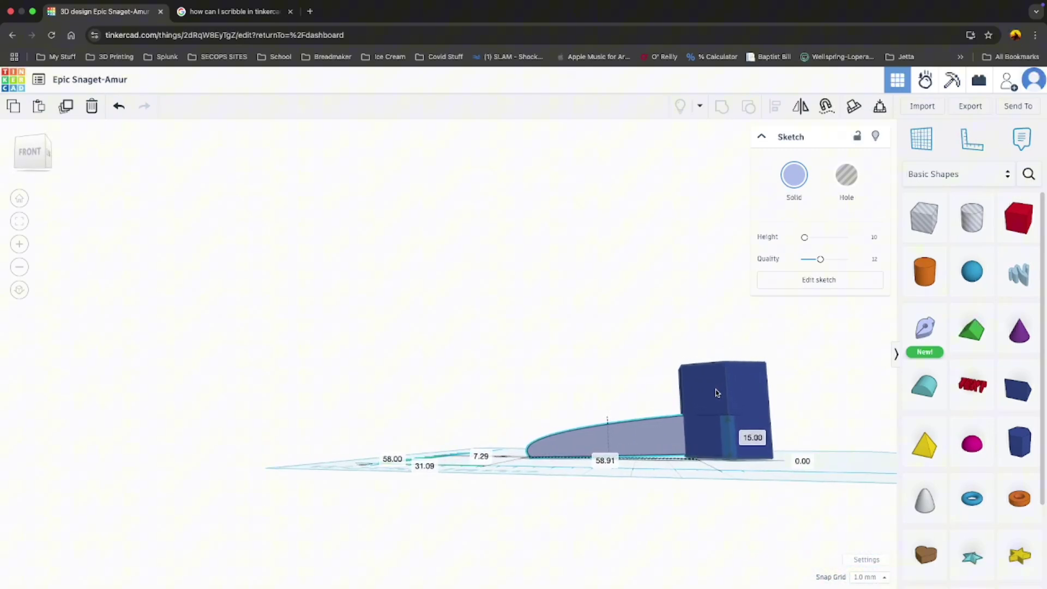
pyautogui.scroll(2, 714, 373)
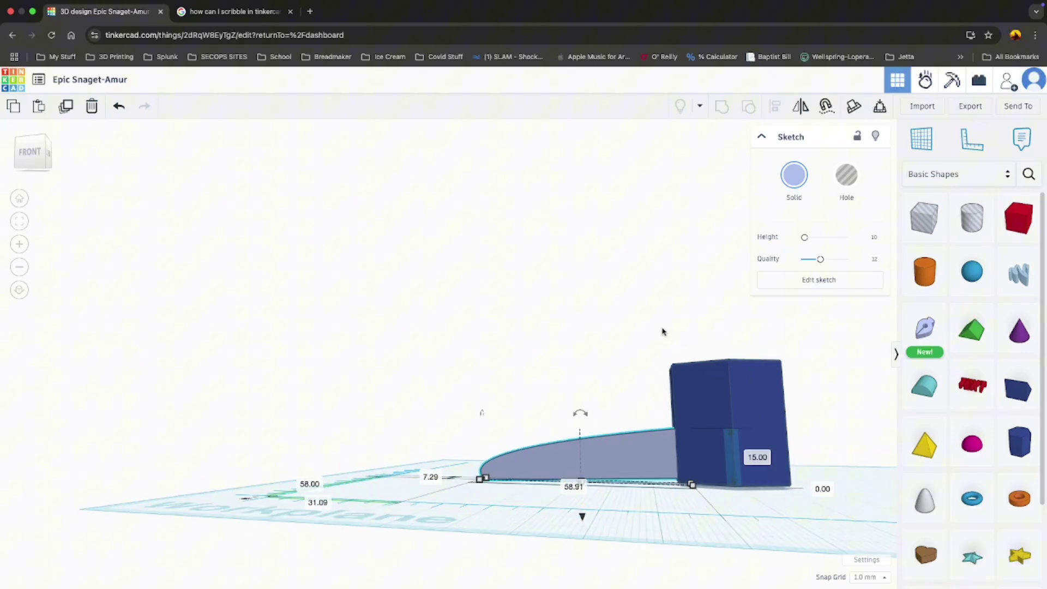
pyautogui.moveTo(662, 331); pyautogui.dragTo(737, 451, button='right')
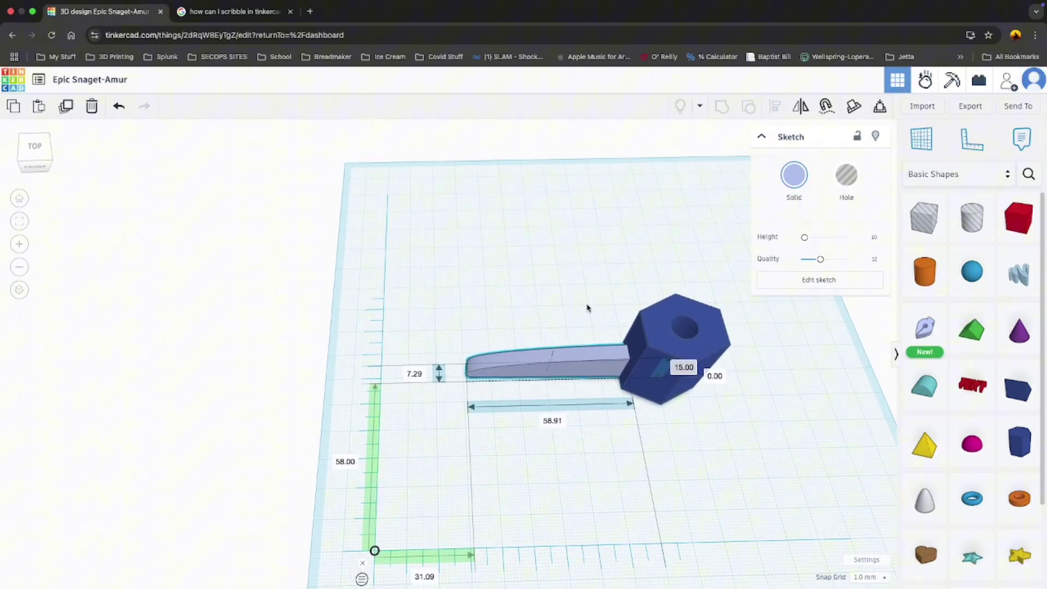
pyautogui.moveTo(587, 308)
pyautogui.mouseDown(button='right')
pyautogui.moveTo(586, 220)
pyautogui.moveTo(587, 316)
pyautogui.mouseUp(button='right')
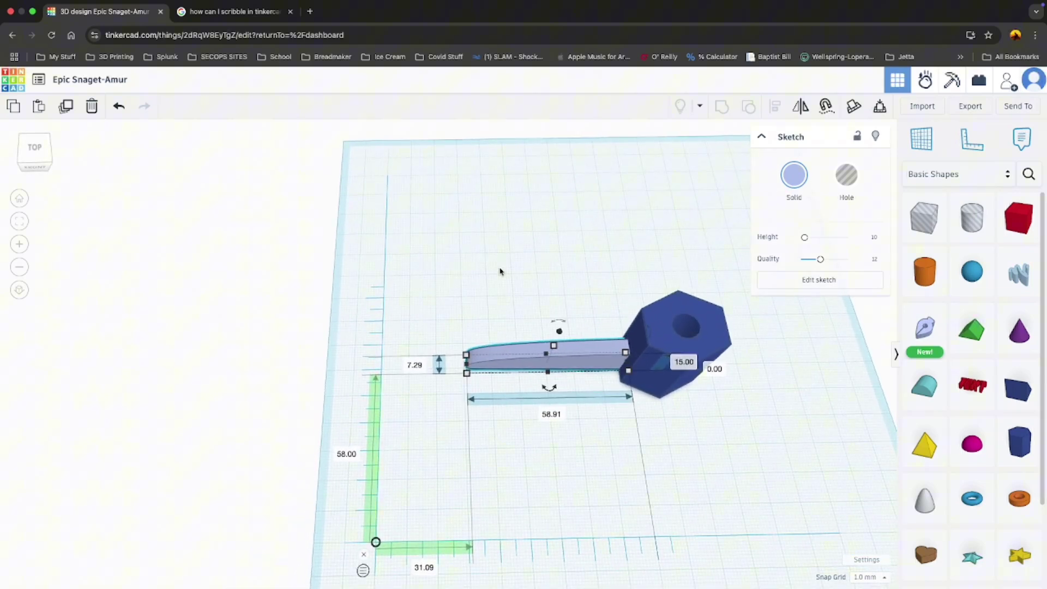
# Arrange two copies of the blade around the hub, rotating the third blade about its vertical axis towards its own side face
pyautogui.moveTo(689, 293); pyautogui.dragTo(568, 542, button='right')
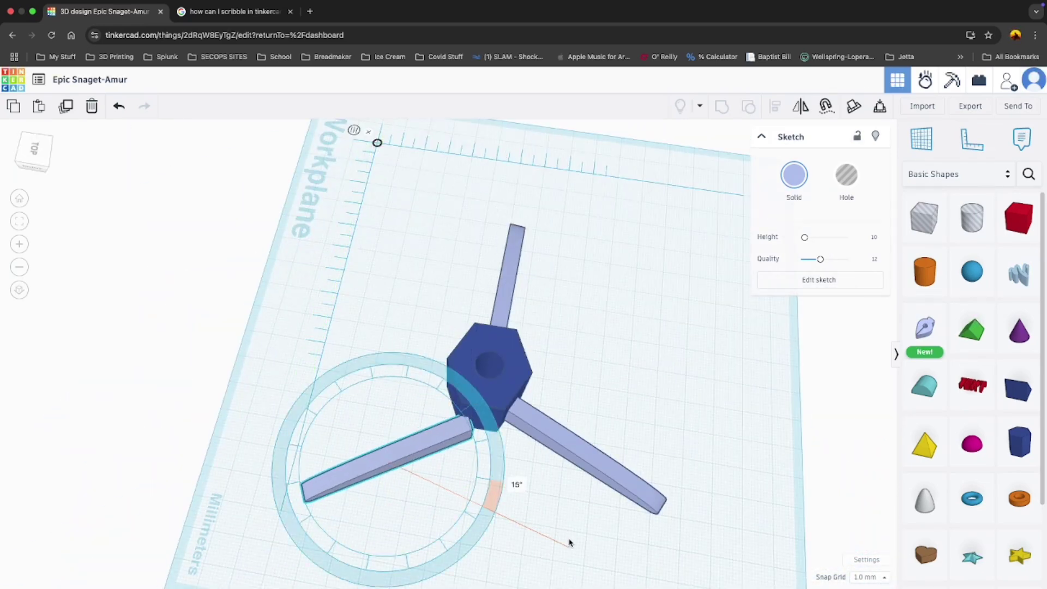
pyautogui.moveTo(568, 542); pyautogui.dragTo(411, 548)
pyautogui.moveTo(411, 548); pyautogui.dragTo(503, 524, button='right')
pyautogui.moveTo(502, 523); pyautogui.dragTo(502, 524)
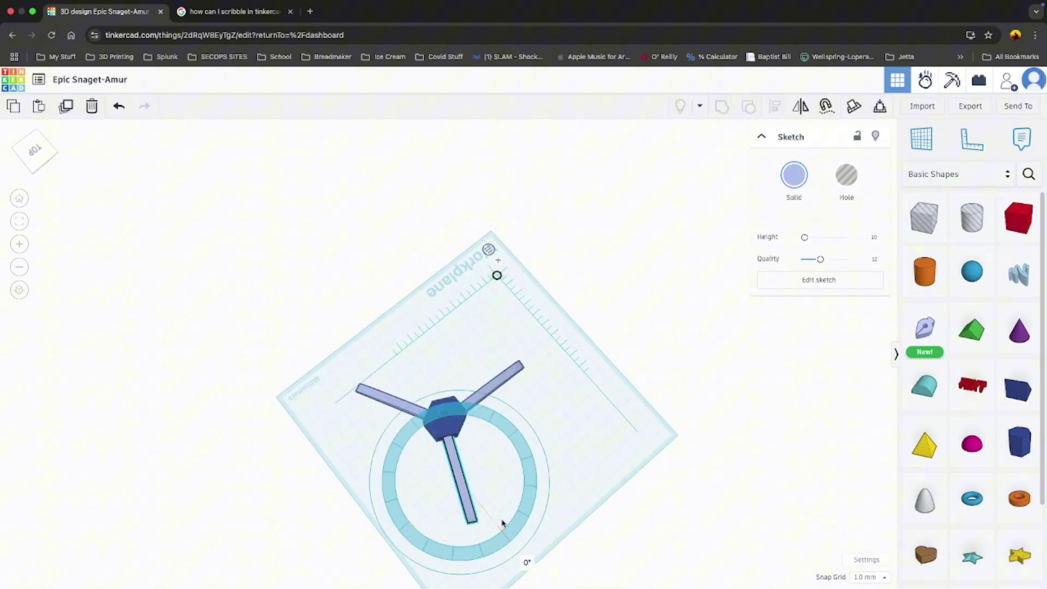
# Fine-tune the third blade's rotation so the three arms are evenly spaced, and group the blades with the hub
pyautogui.moveTo(543, 574); pyautogui.dragTo(818, 544)
pyautogui.press('r')
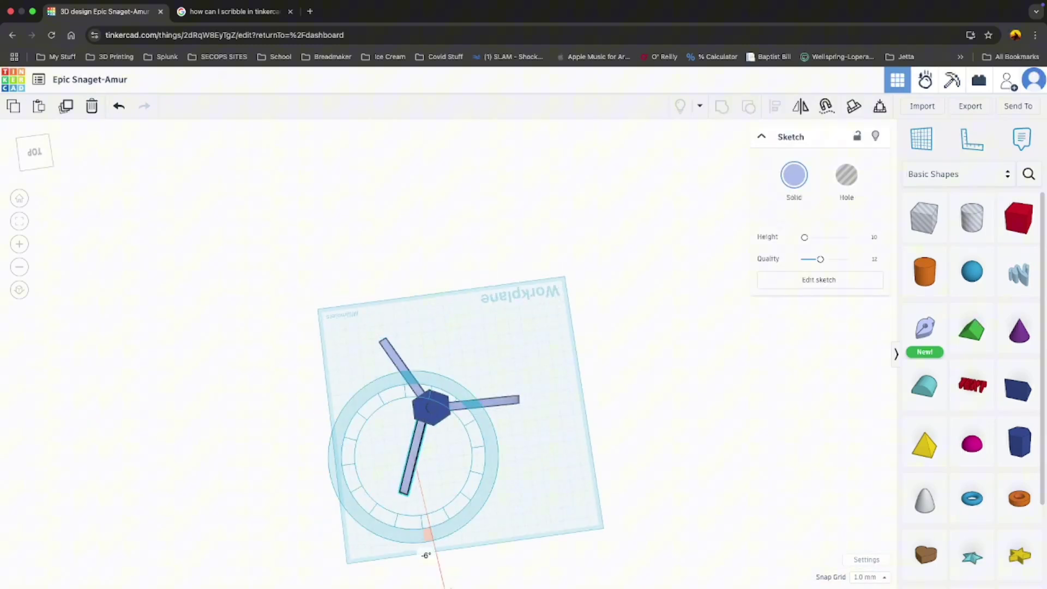
pyautogui.moveTo(726, 349); pyautogui.dragTo(665, 379, button='right')
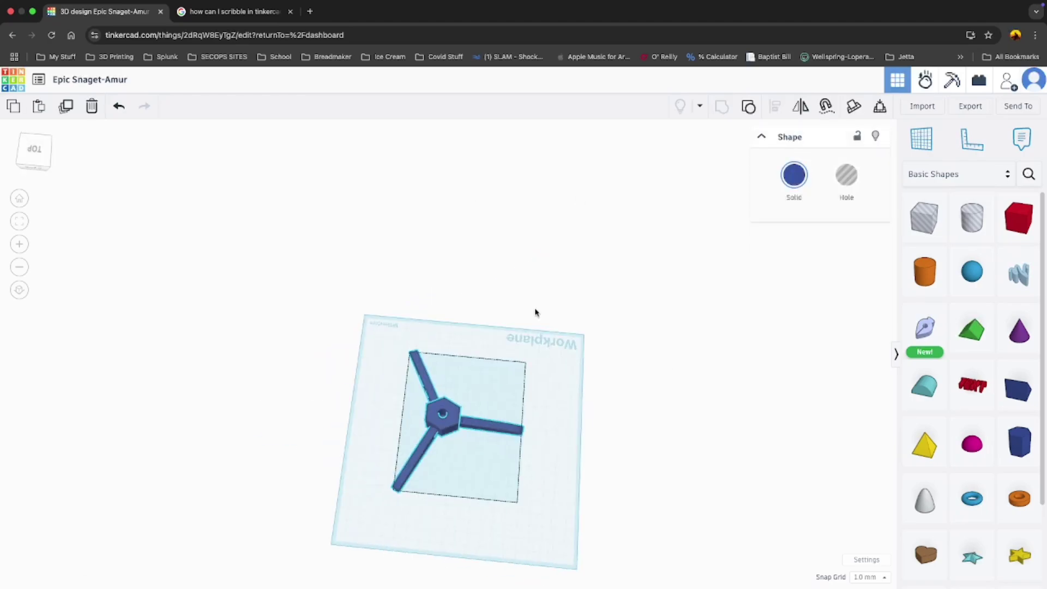